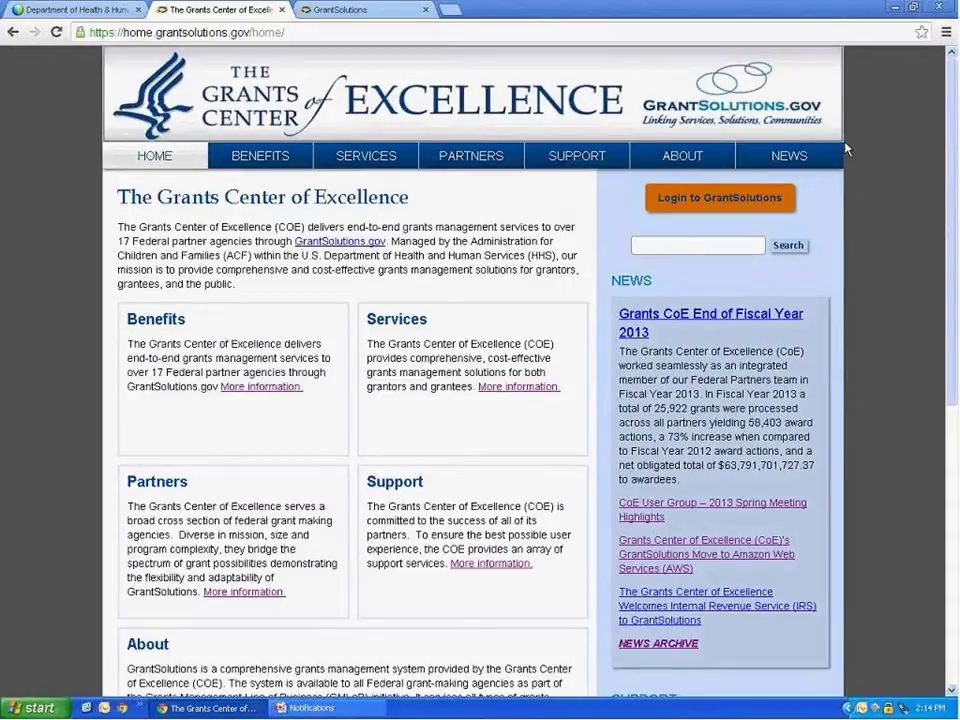
Inspect the site's web address, selecting just the home/ part at its end.
left_click(212, 34)
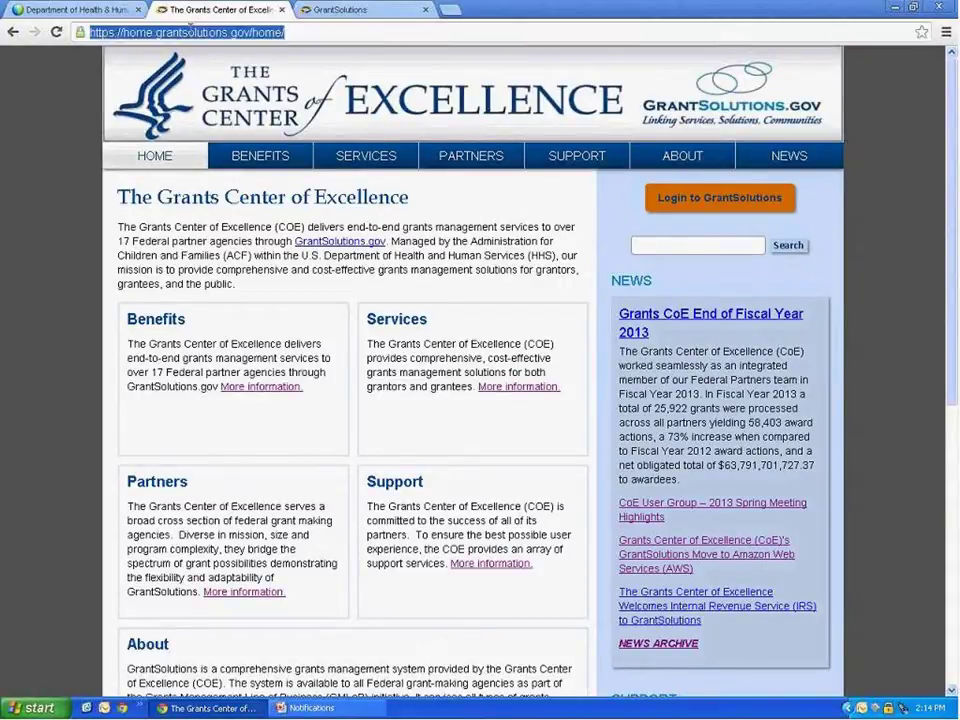
left_click(285, 32)
left_click_drag(285, 32, 251, 32)
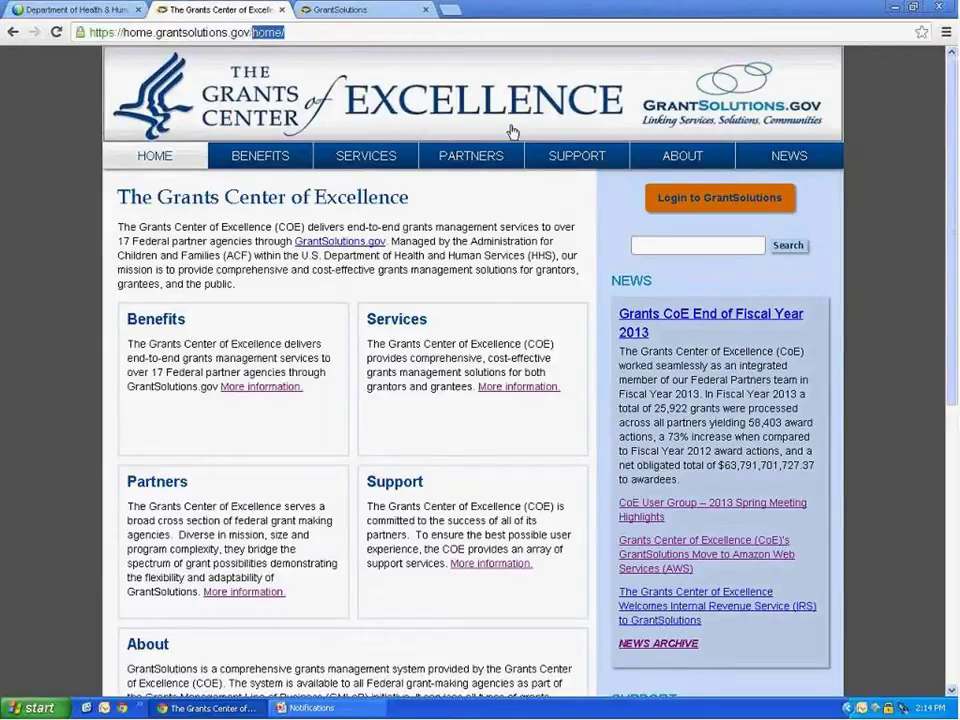
left_click(860, 262)
Go to Getting Started – Request a User Account and open the Grantee User Account Request Form PDF.
scroll(858, 266, "down", 5)
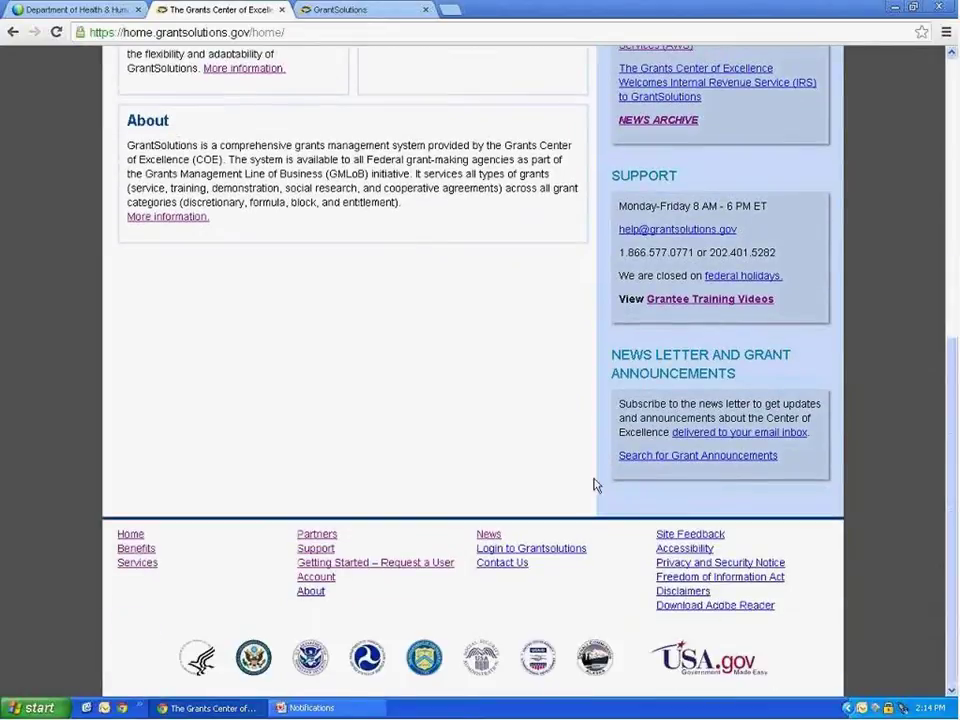
left_click(402, 566)
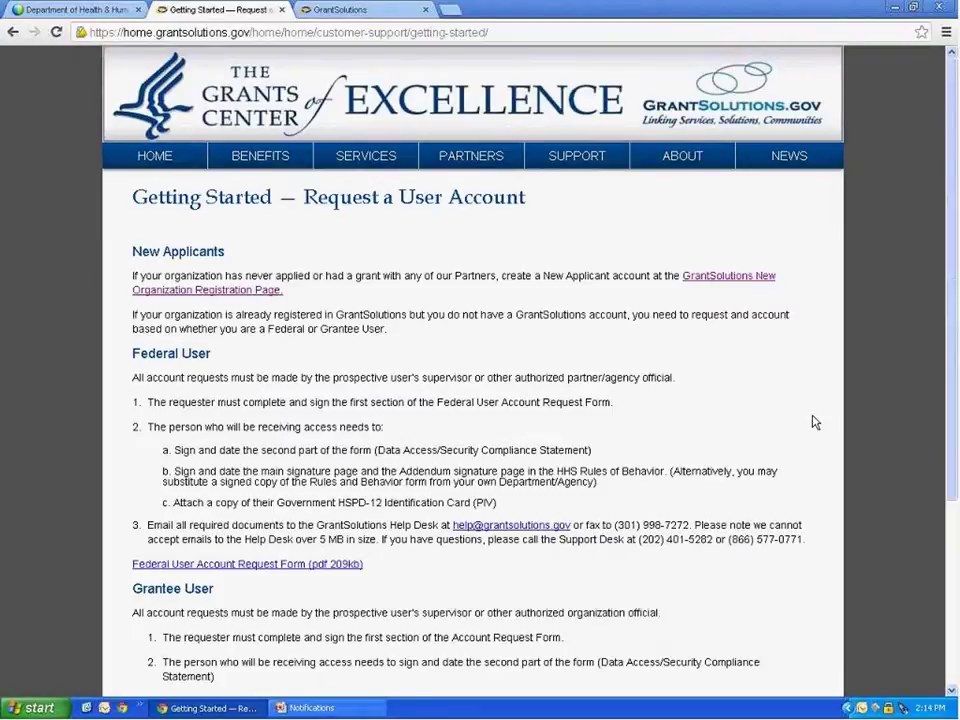
scroll(815, 422, "down", 3)
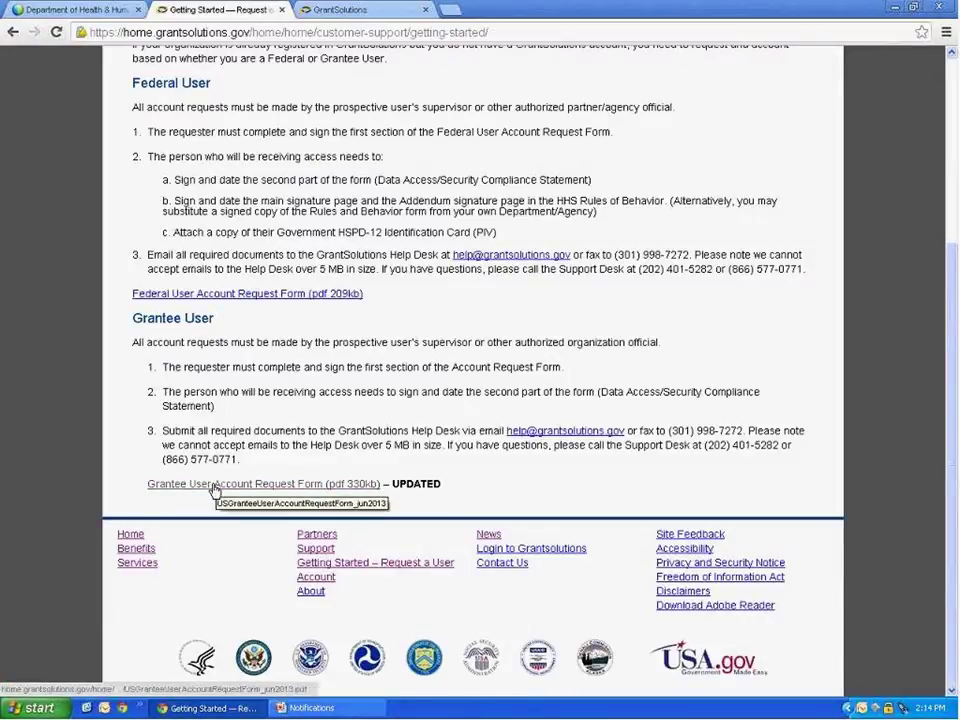
left_click(214, 486)
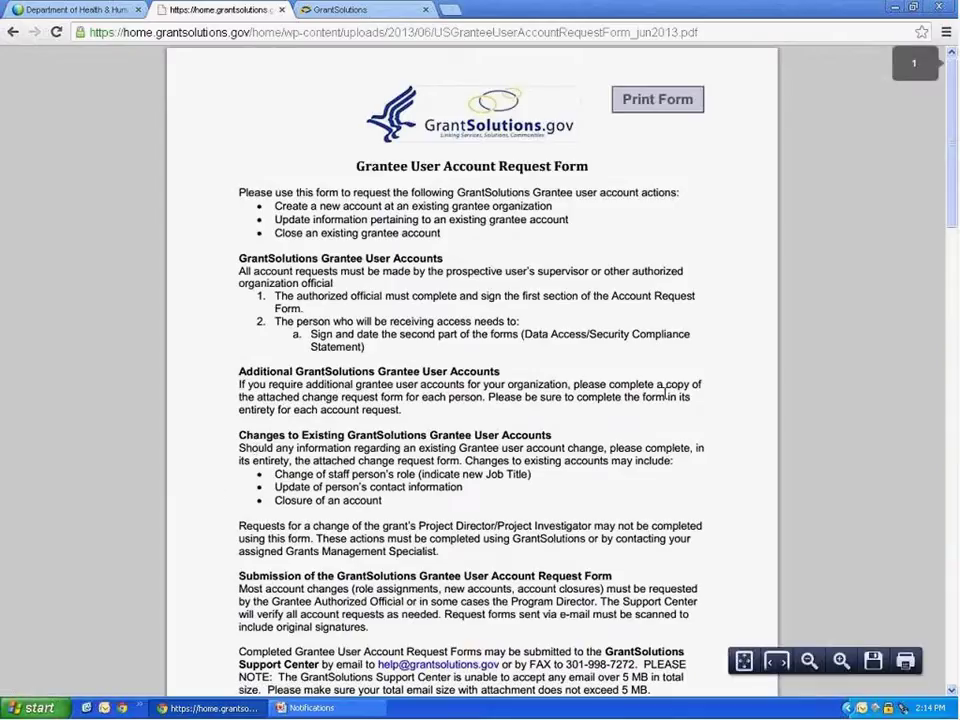
Scroll past the page 1 instructions to the blank fillable form on page 2.
scroll(840, 403, "down", 2)
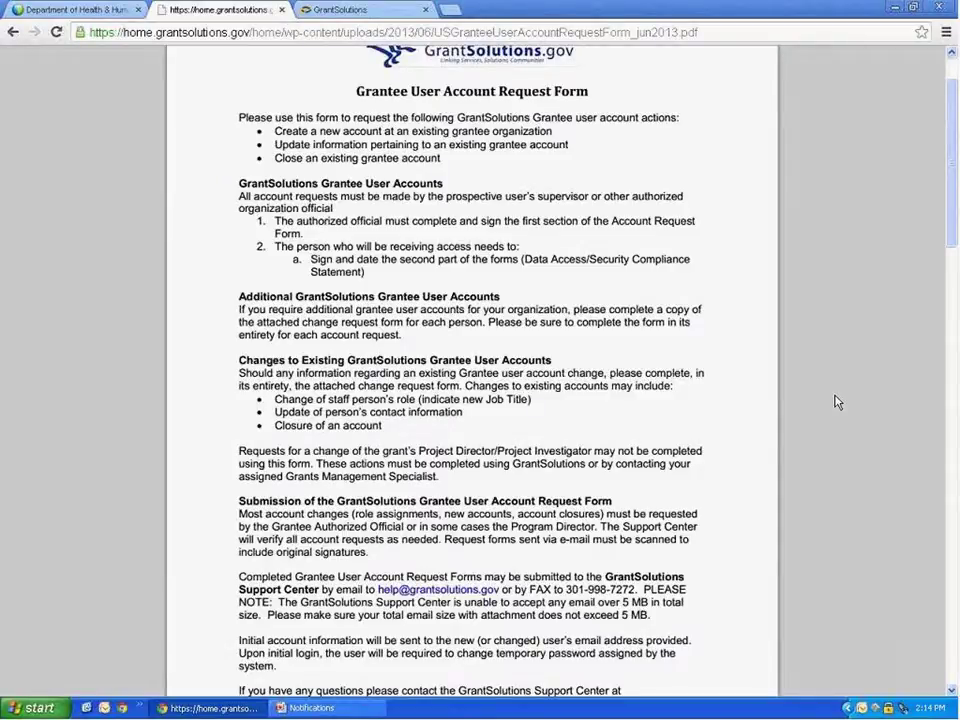
scroll(837, 402, "down", 1)
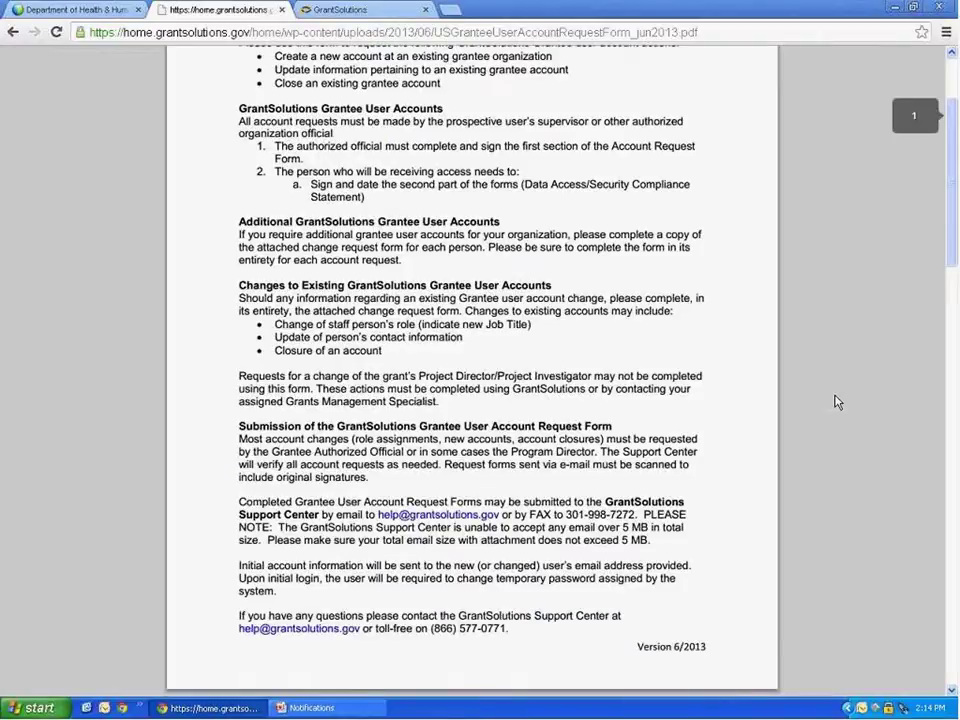
scroll(837, 402, "down", 1)
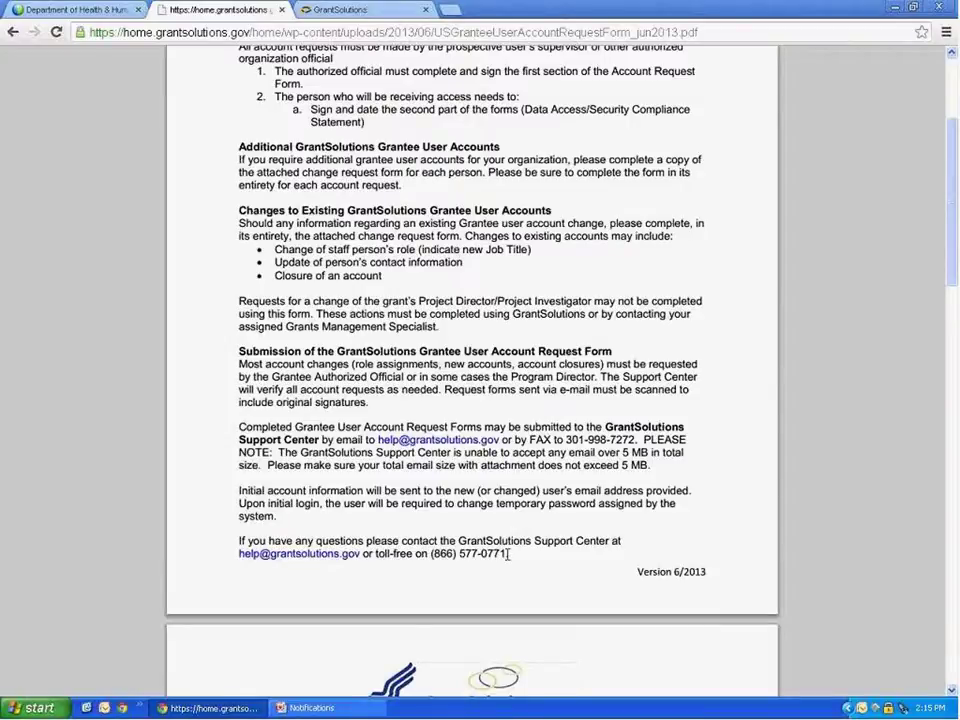
scroll(508, 553, "down", 7)
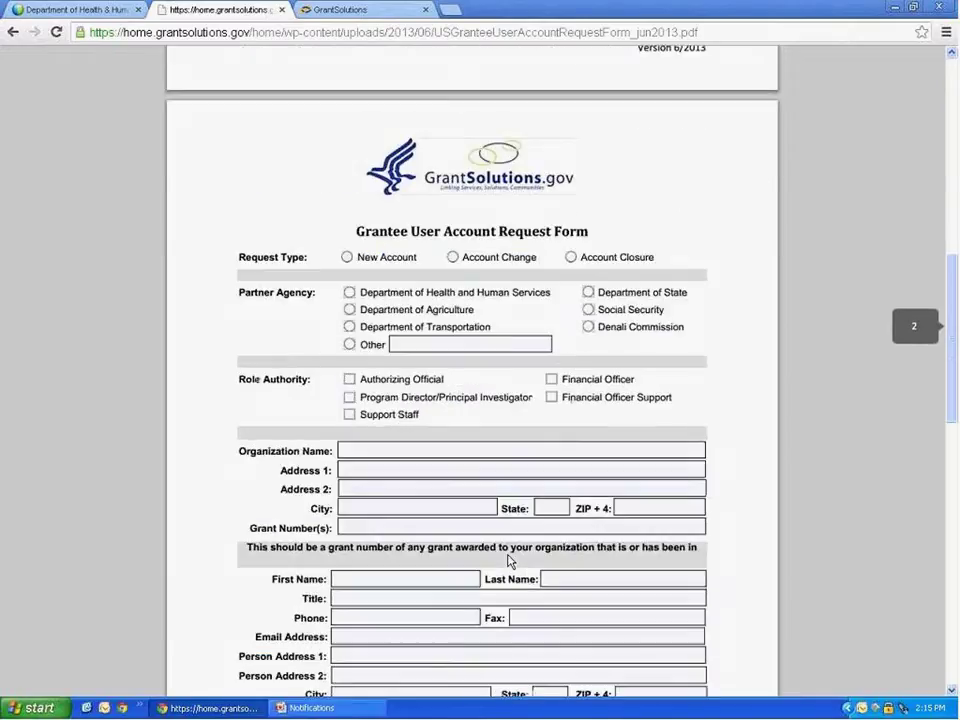
scroll(508, 560, "down", 1)
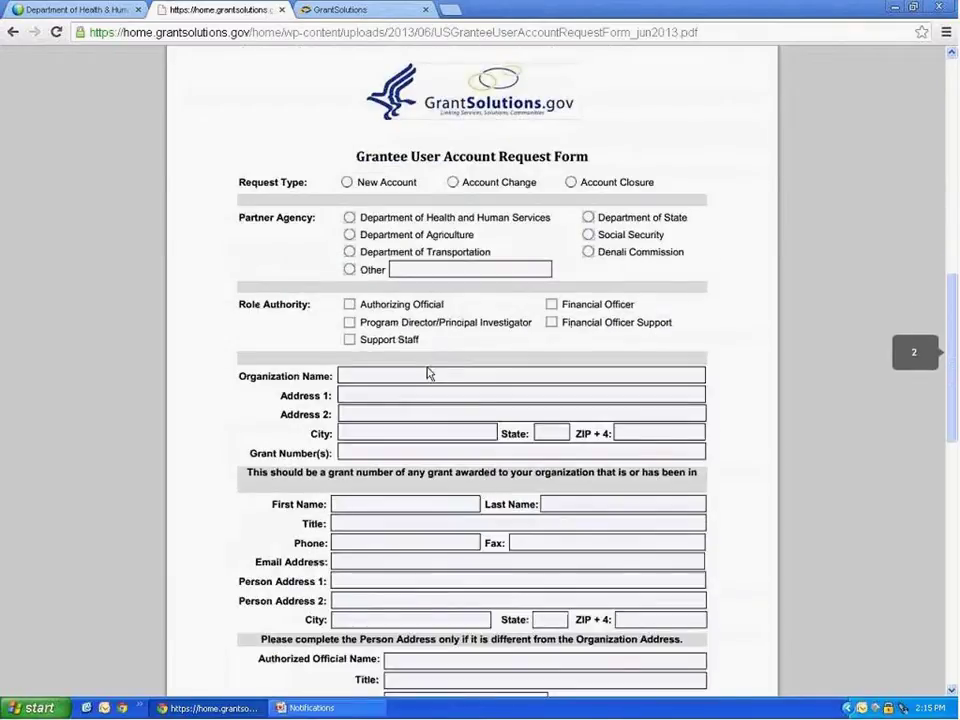
Mark New Account, HHS and the Program Director/Principal Investigator role, and enter ABC Organization.
left_click(346, 183)
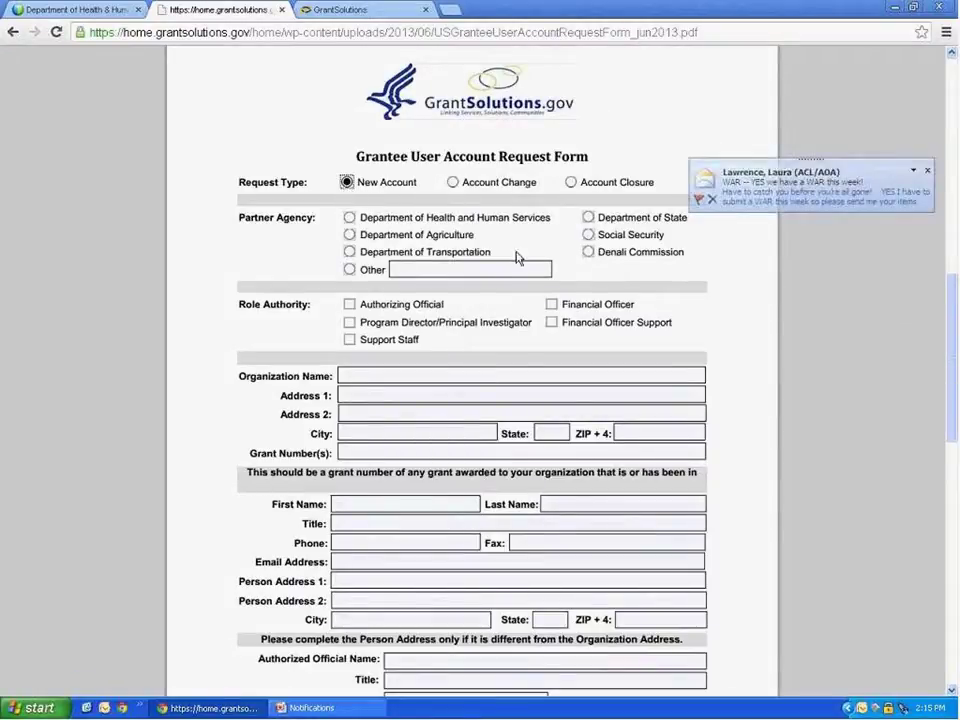
left_click(348, 217)
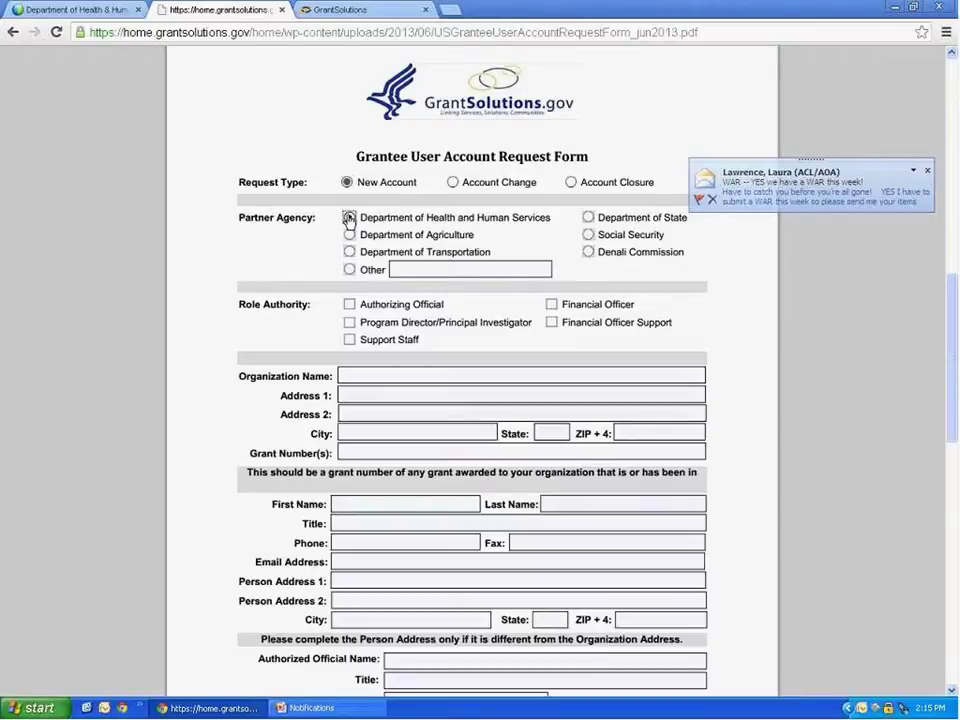
left_click(927, 171)
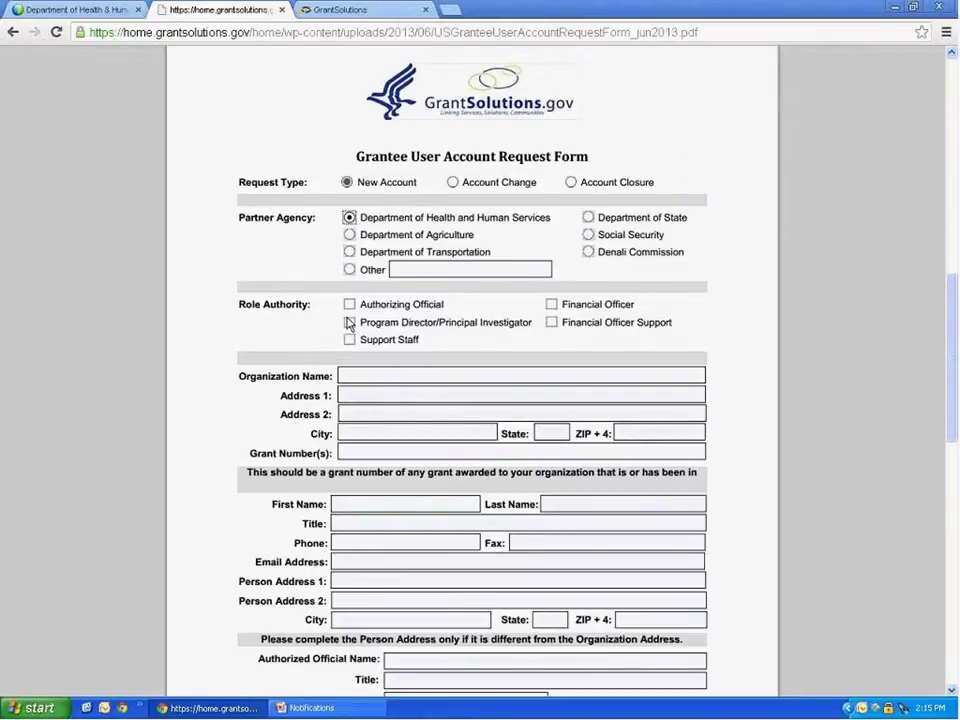
left_click(349, 323)
type("ABC Org")
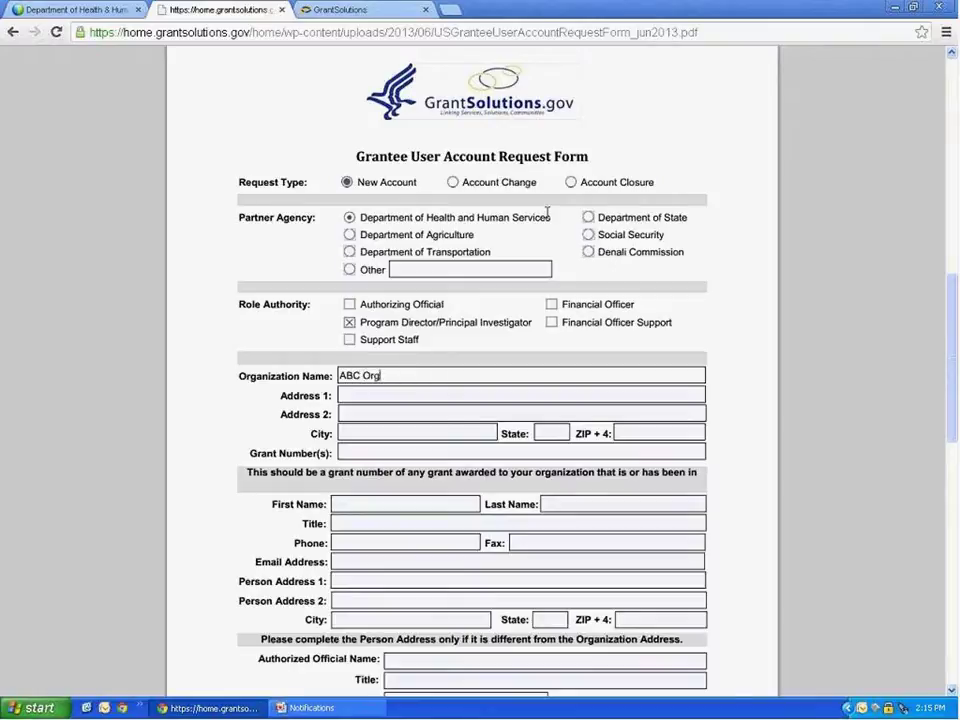
type("anization")
Enter the grant number and the requester's first and last name.
left_click(351, 452)
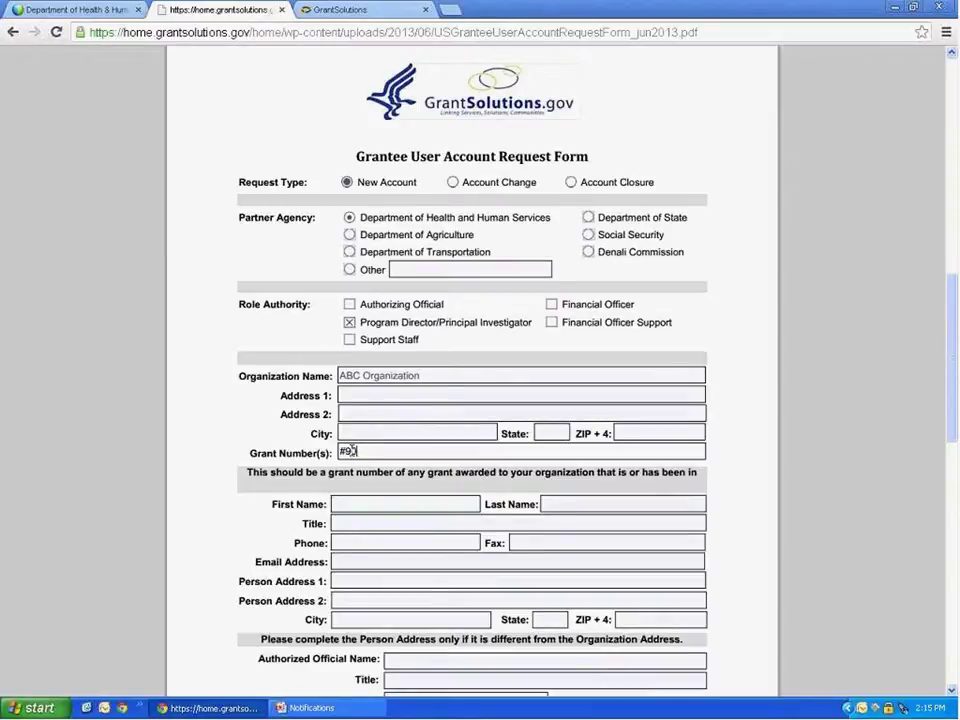
left_click(358, 502)
key("Tab")
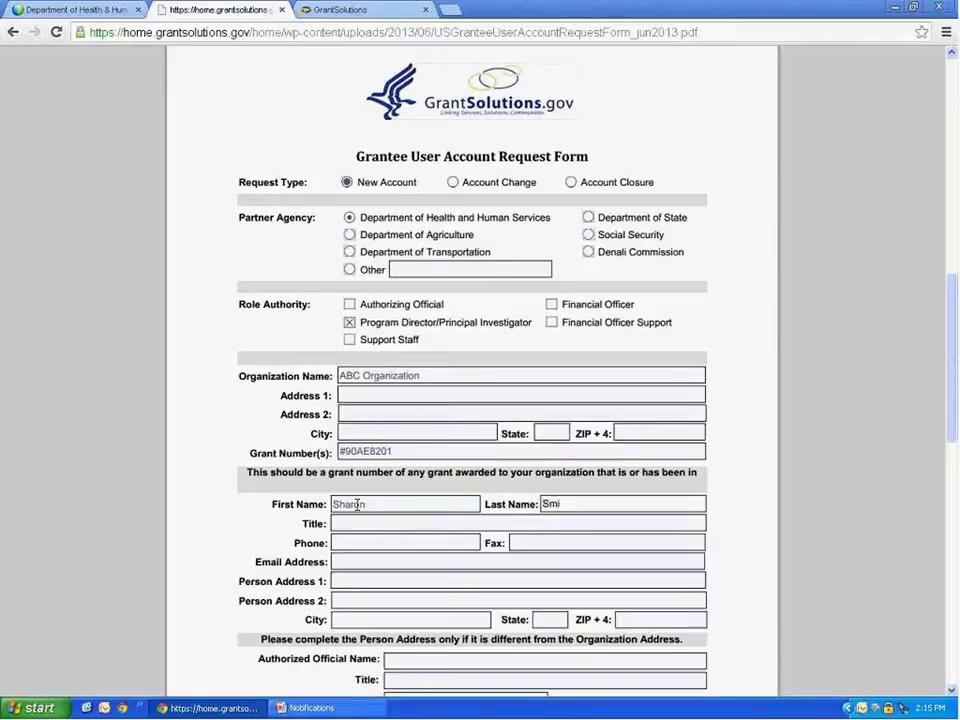
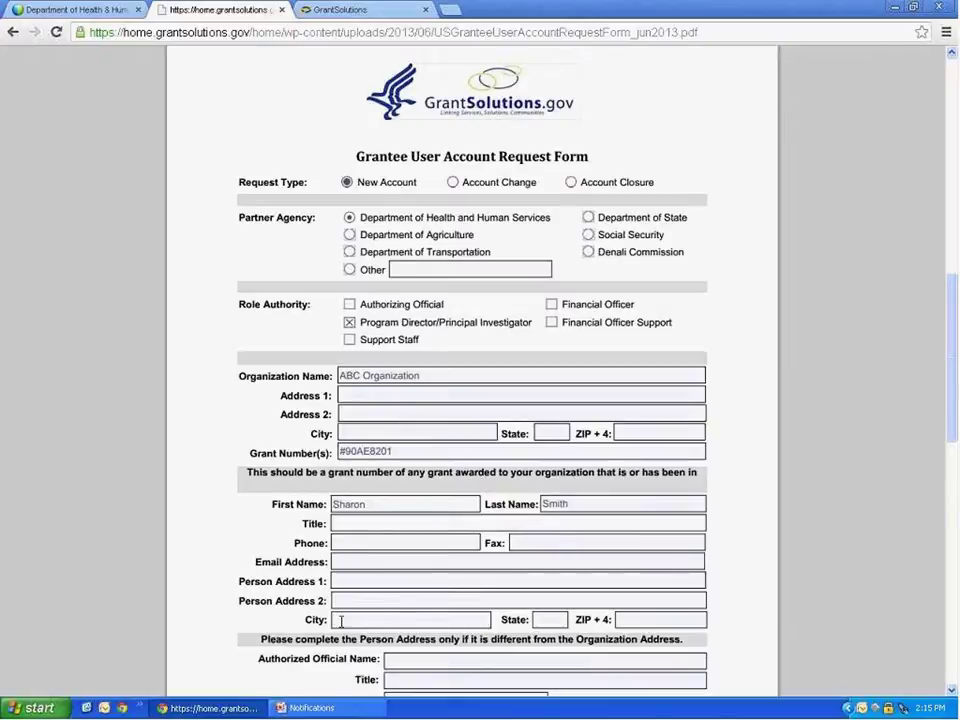
Enter the authorized official's name on the request form.
scroll(345, 625, "down", 3)
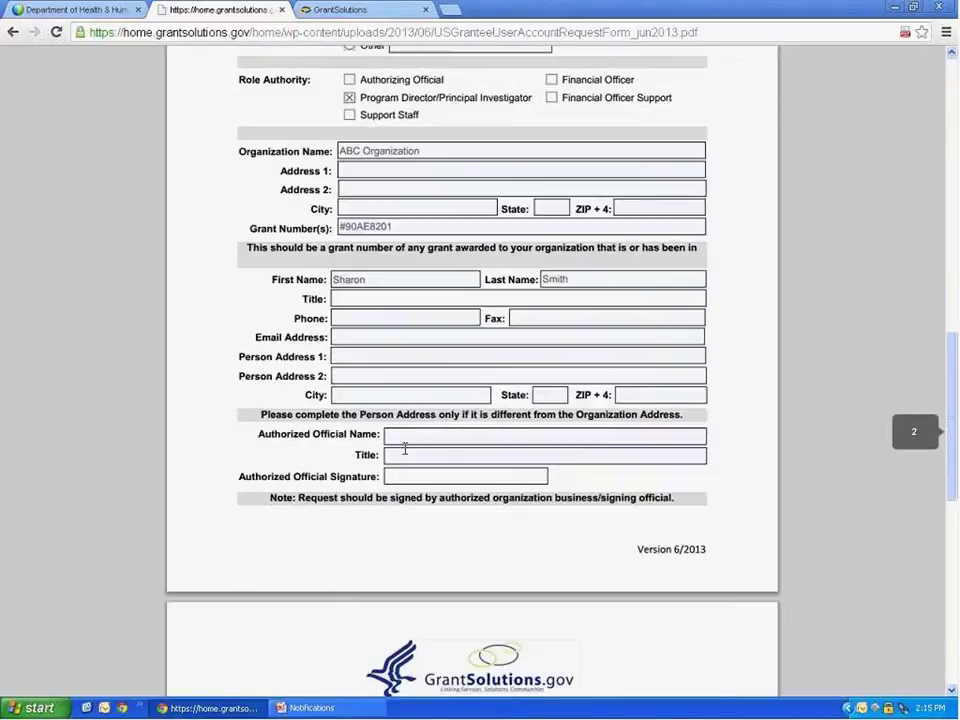
left_click(405, 437)
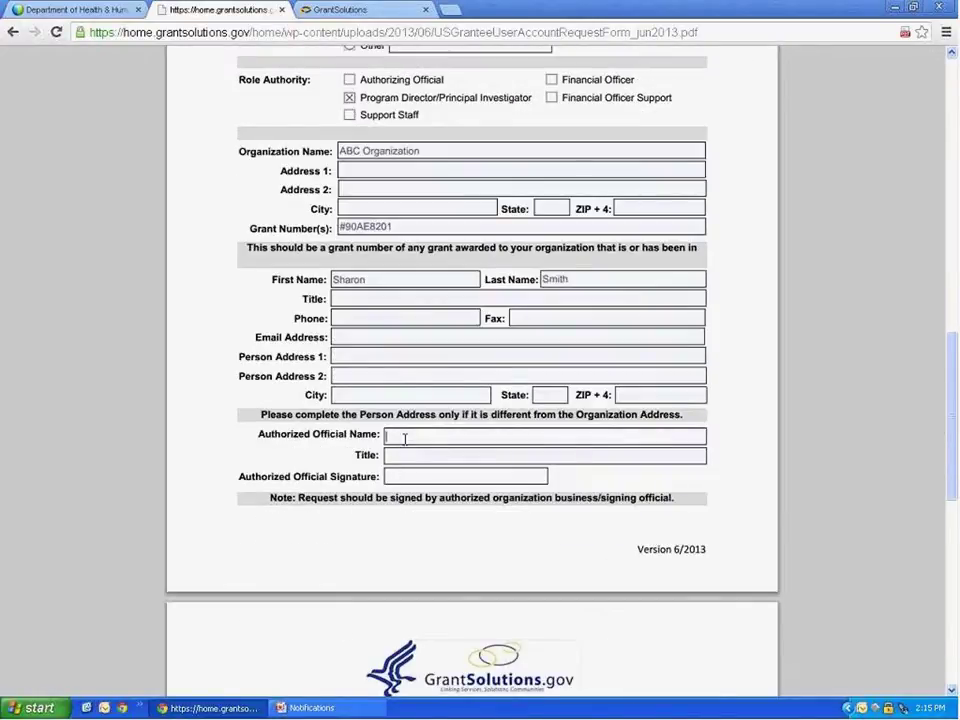
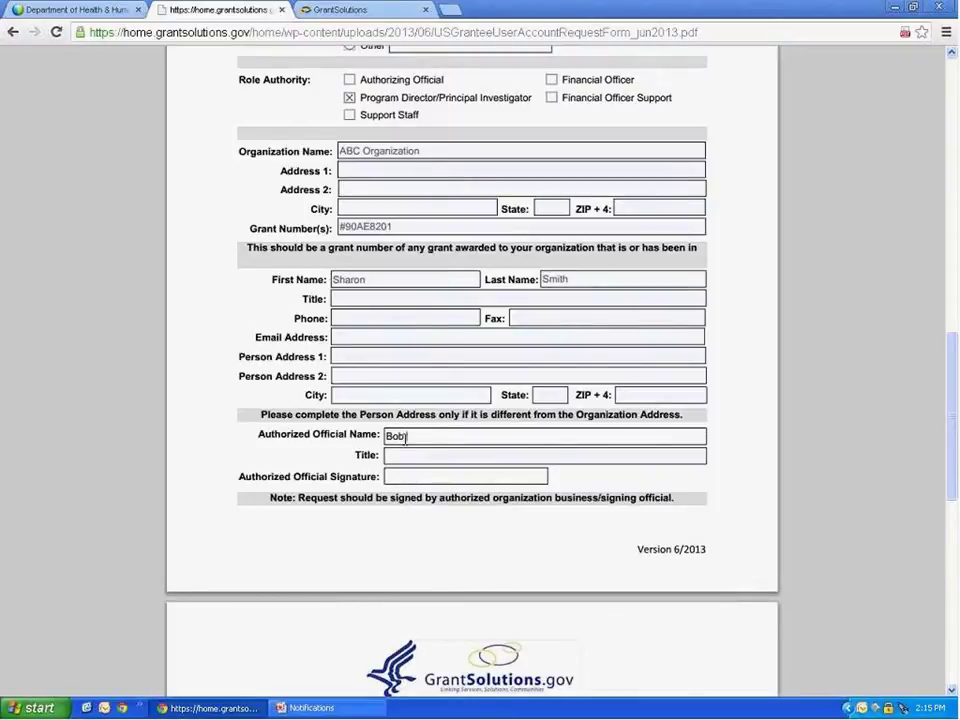
Look over the Security Compliance Statement page, then switch to the Notifications presentation.
scroll(771, 472, "down", 5)
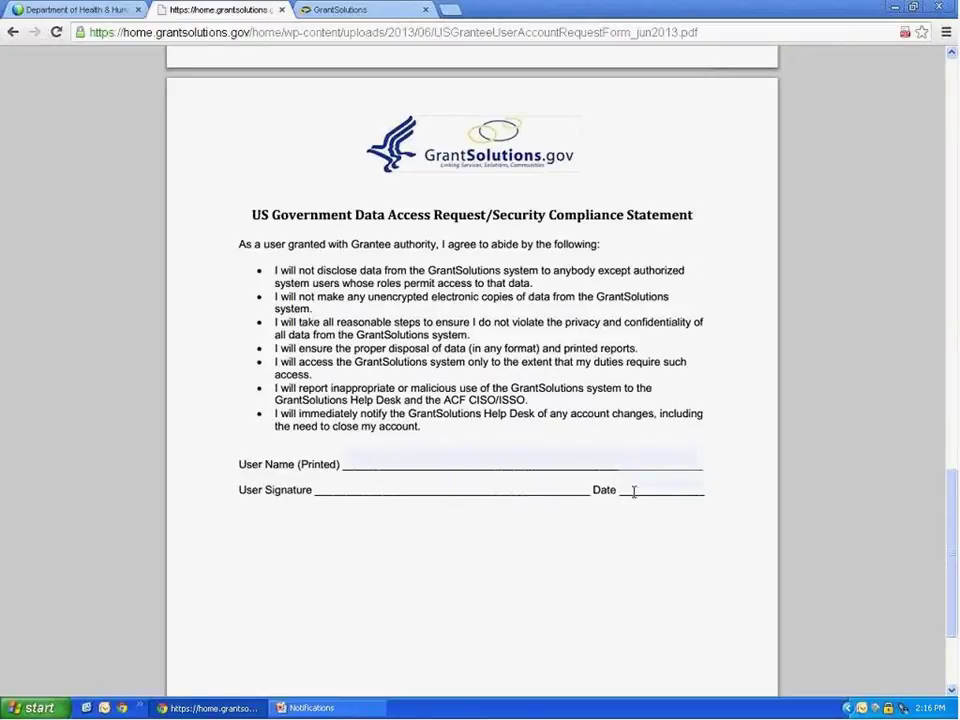
scroll(951, 505, "up", 1)
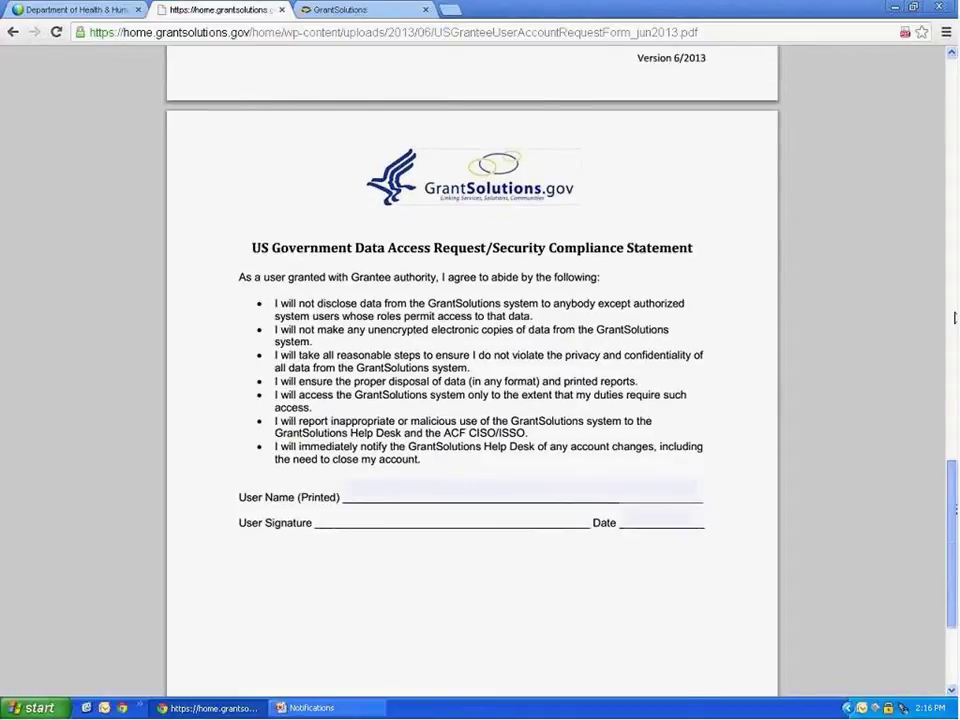
scroll(953, 318, "up", 7)
scroll(400, 370, "down", 2)
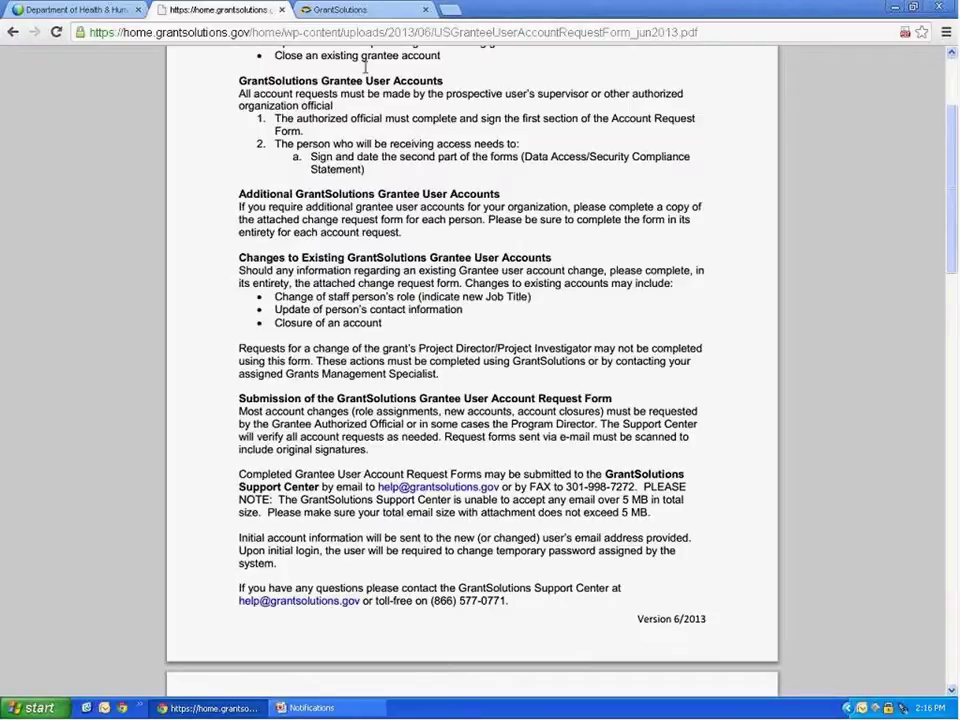
left_click(320, 709)
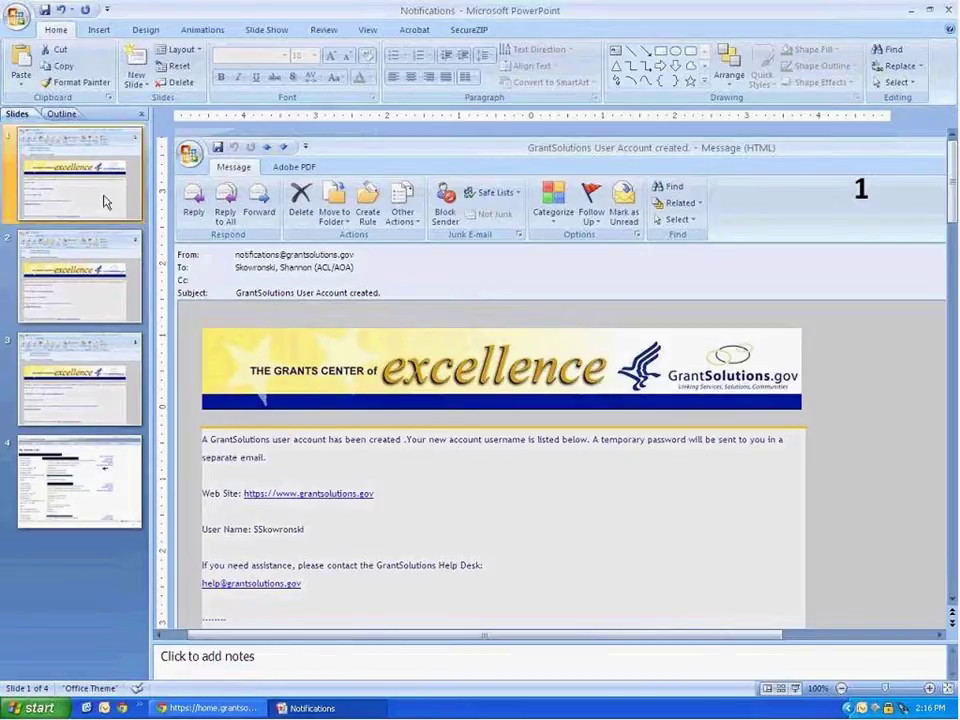
View the temporary-password email slide, then return to the GrantSolutions login tab in Chrome.
scroll(600, 407, "down", 3)
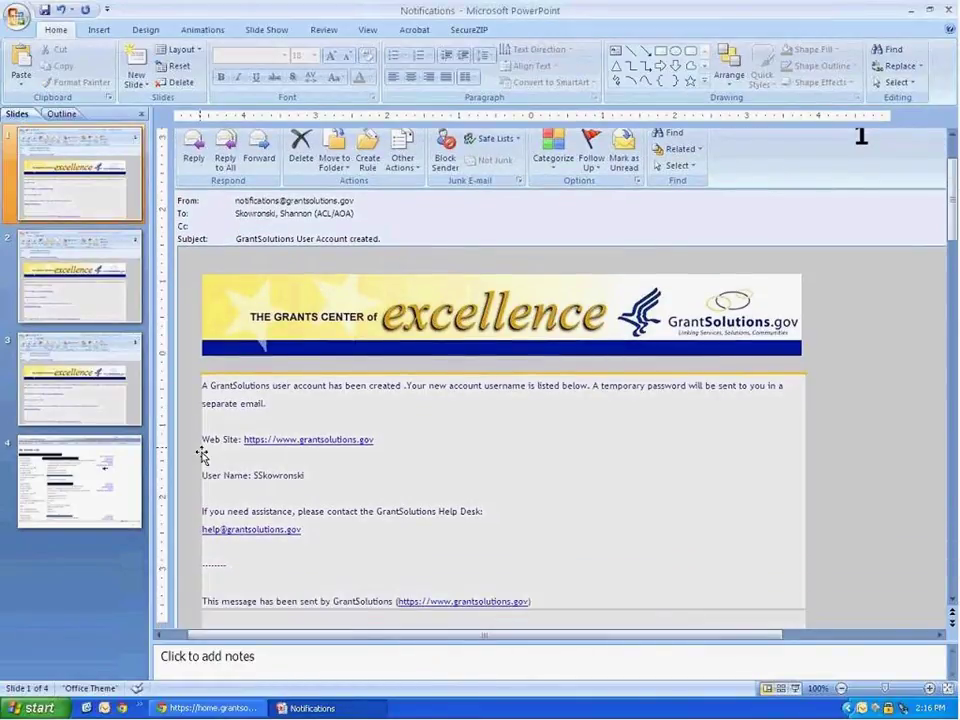
left_click(103, 309)
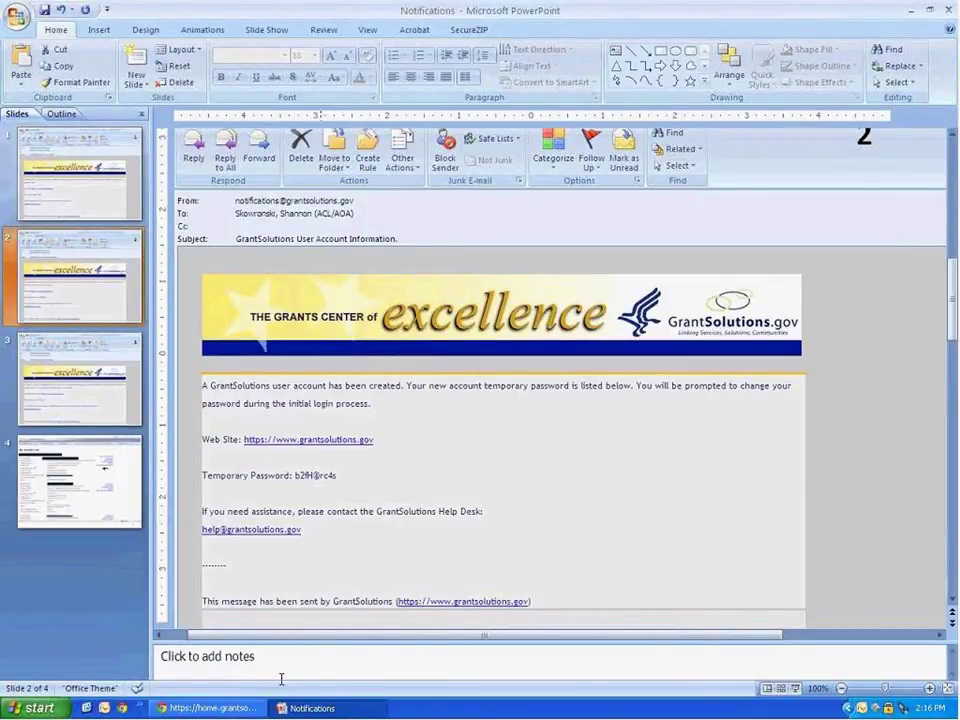
left_click(236, 707)
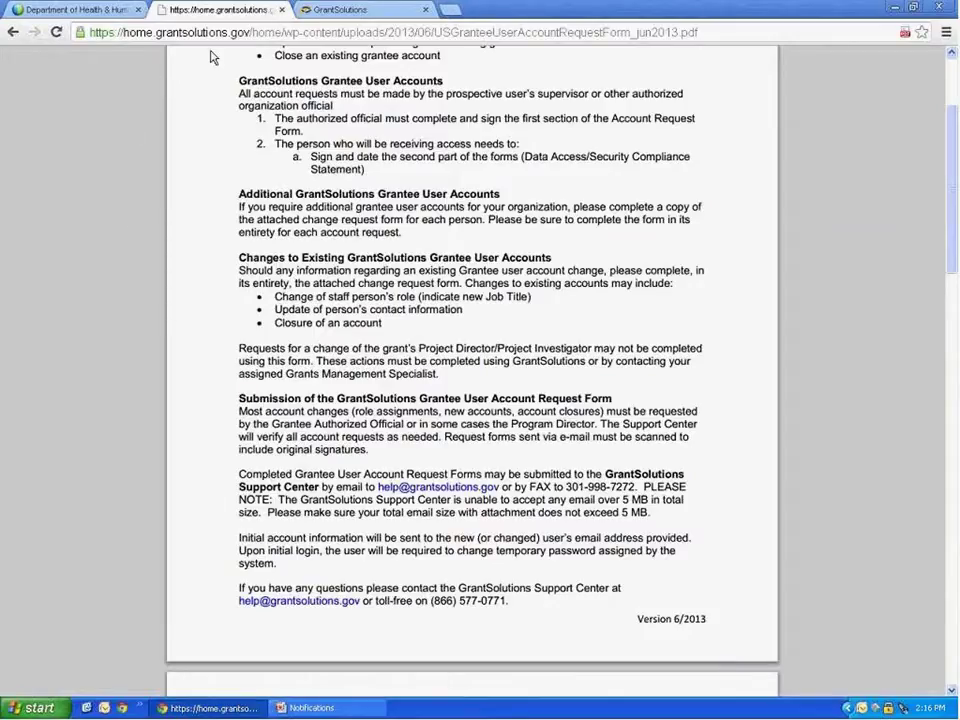
left_click(316, 11)
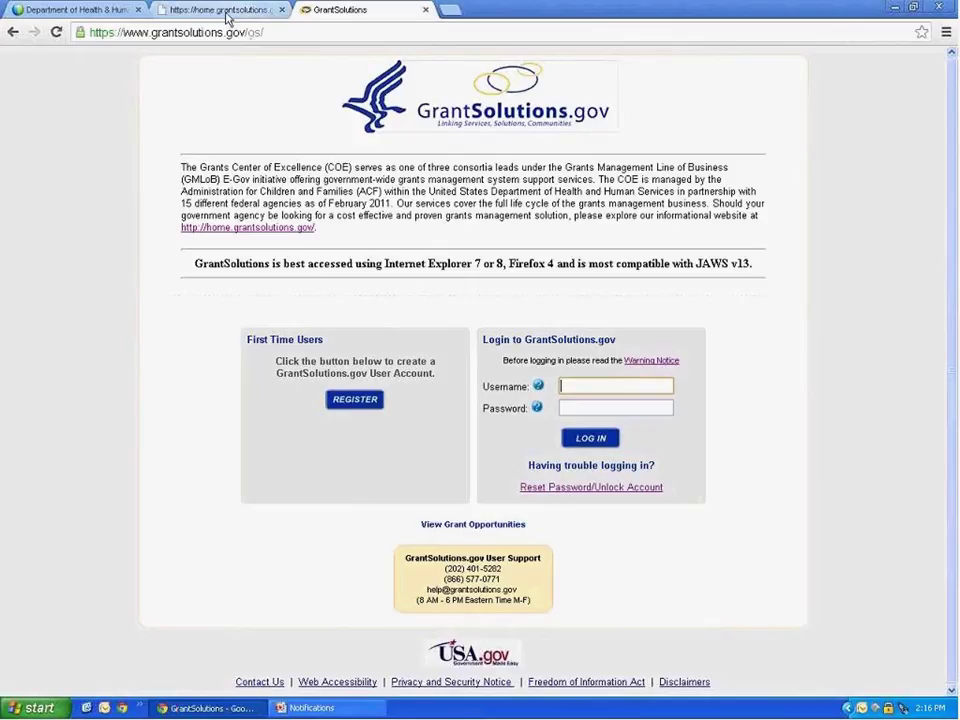
Load the grantsolutions site in the former PDF tab and follow its Login to GrantSolutions link.
left_click(228, 12)
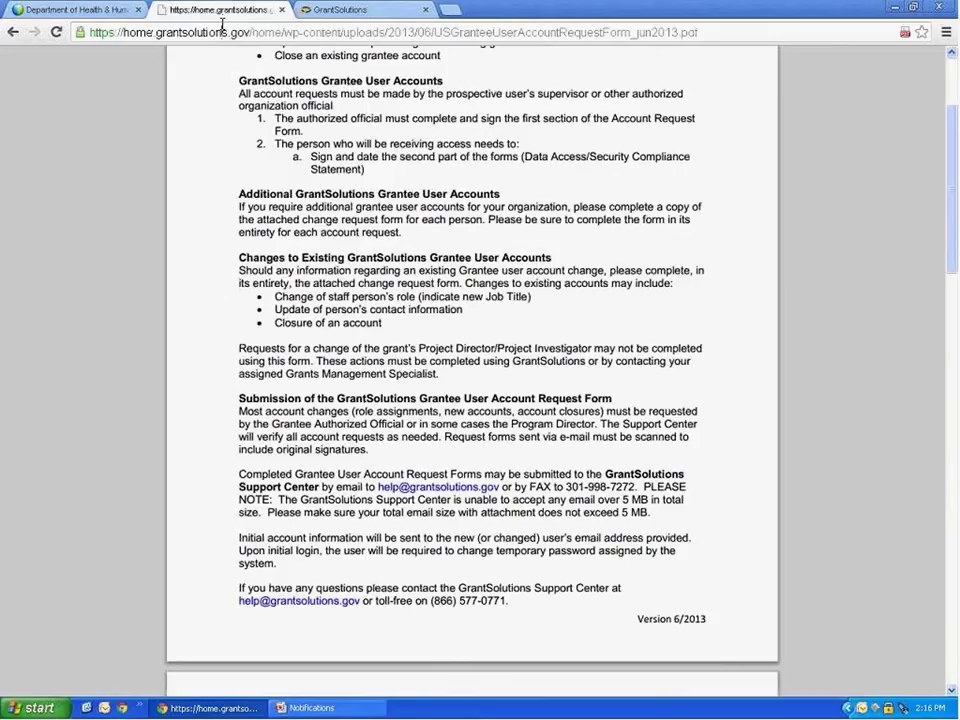
left_click(224, 31)
type("grantsolutions.gov")
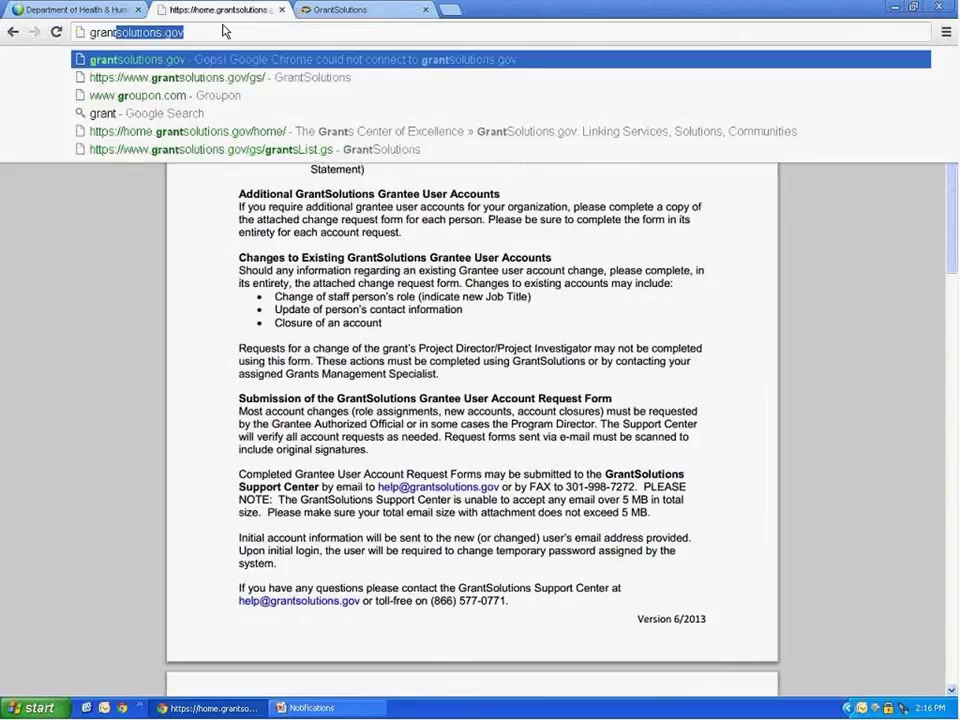
key("Return")
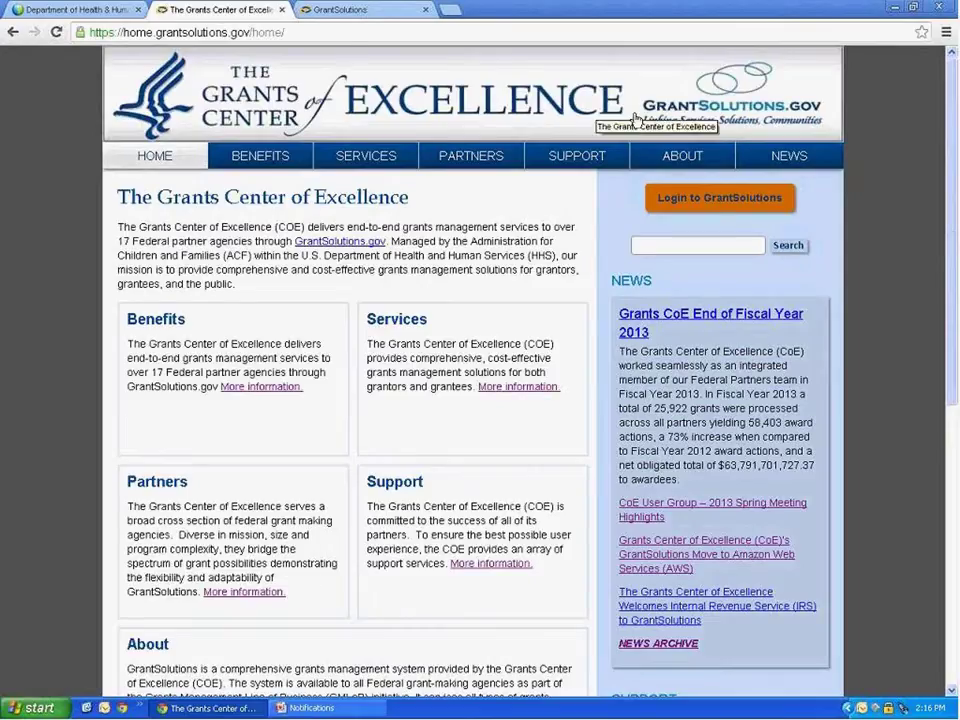
left_click(693, 199)
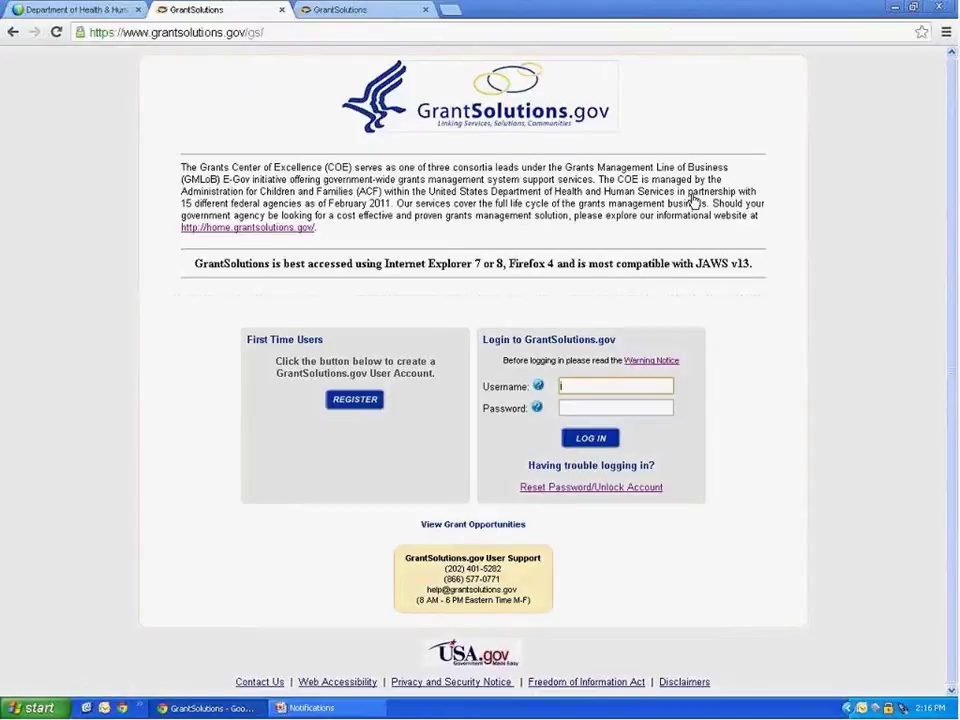
Enter the new username and password, then show the My Grants List slide in PowerPoint.
left_click(658, 381)
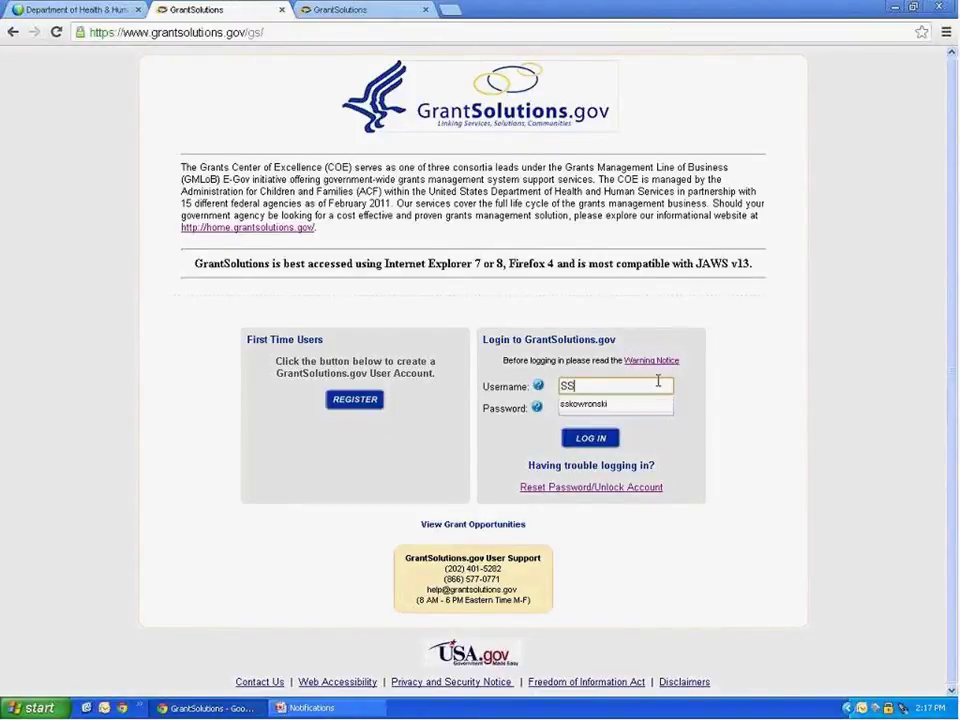
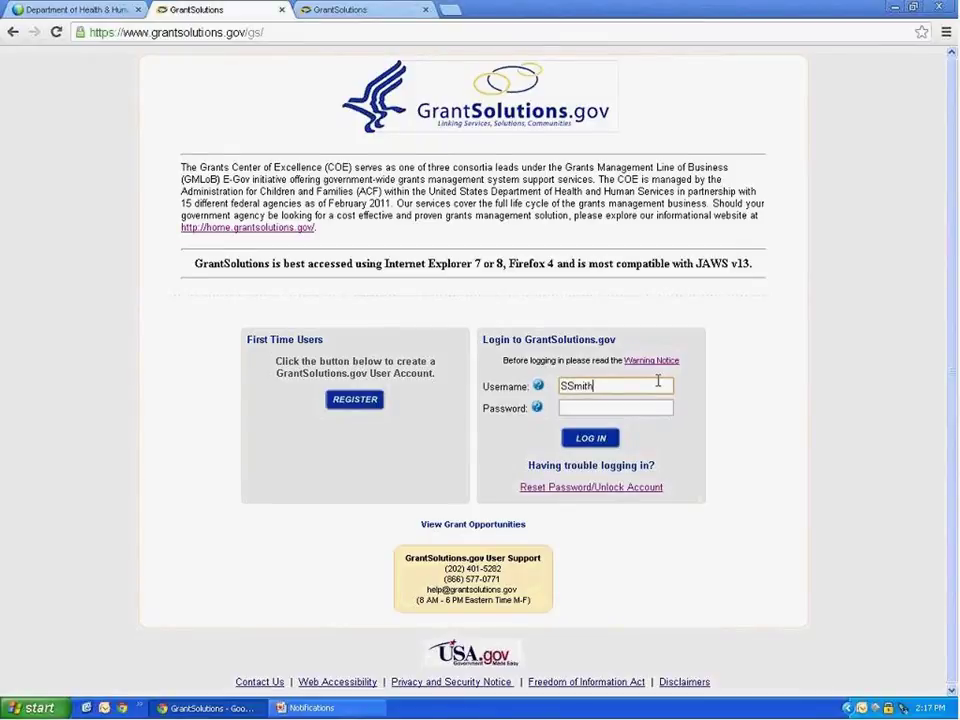
left_click(633, 404)
type("*****")
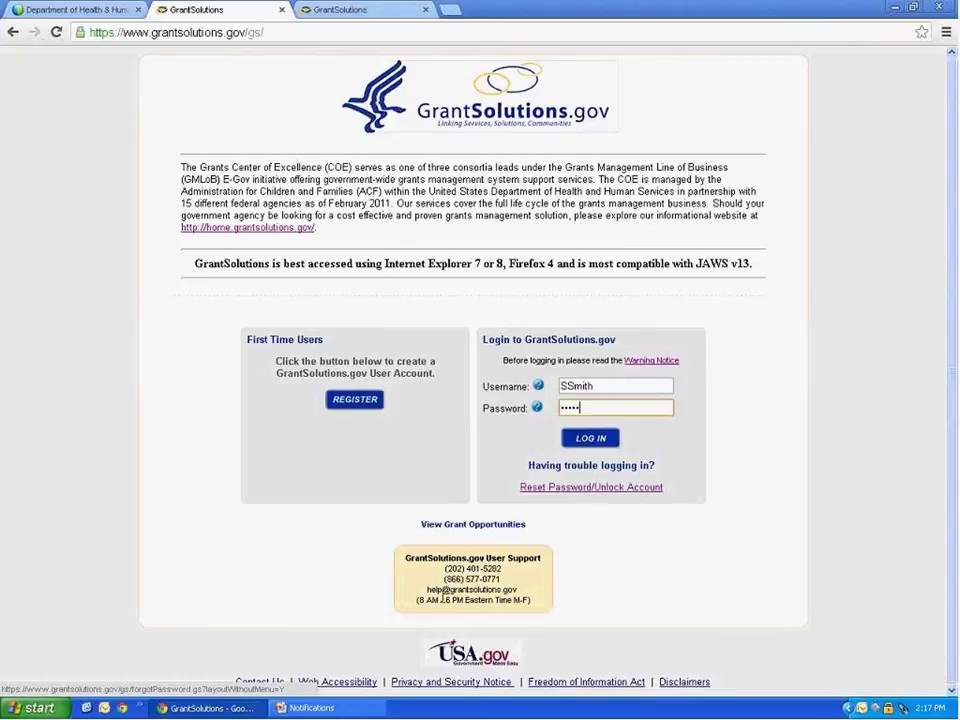
left_click(311, 708)
left_click(96, 508)
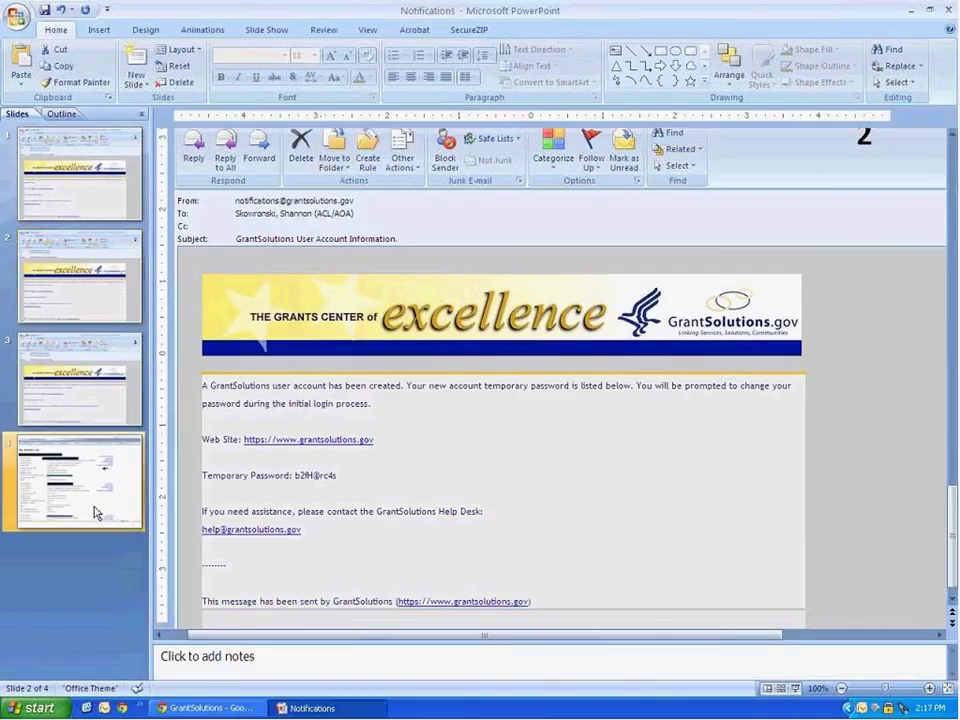